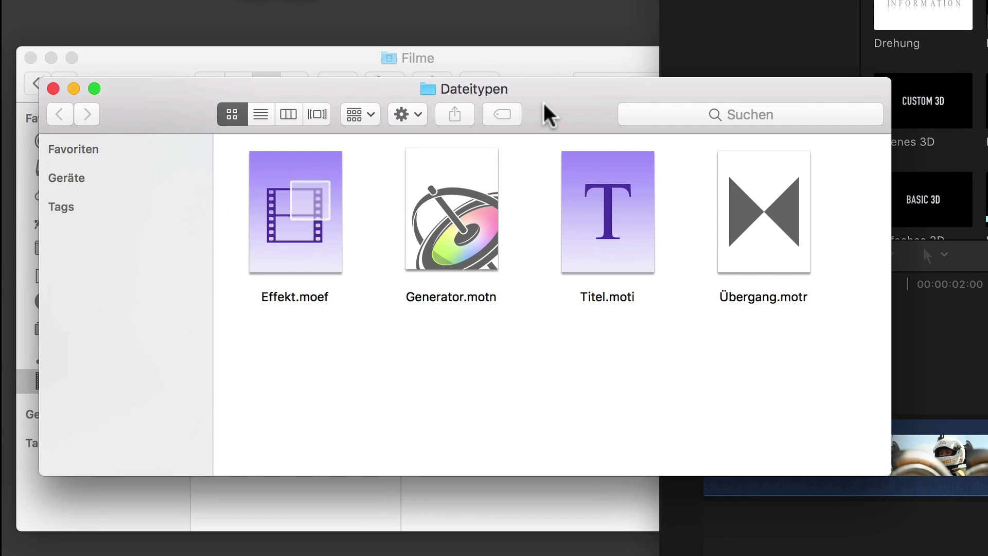
# - Point out Titel.moti, Effekt.moef, Übergang.motr and Generator.motn, then close the Dateitypen folder
pyautogui.click(612, 201)
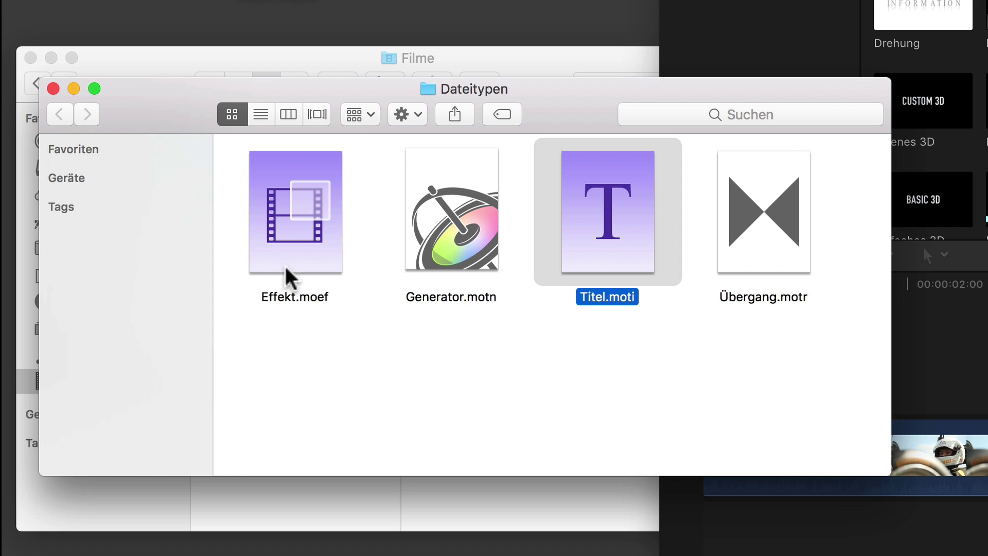
pyautogui.click(282, 242)
pyautogui.click(779, 241)
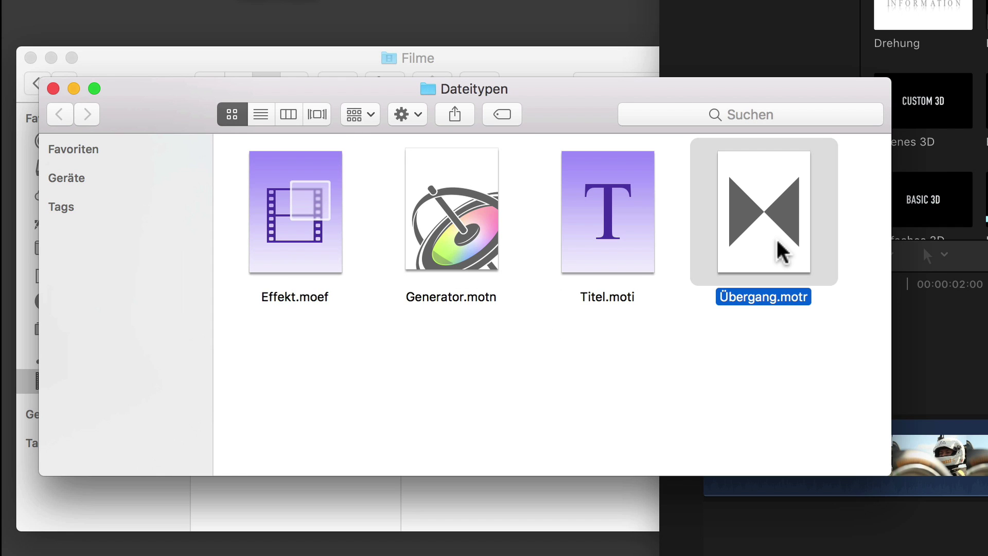
pyautogui.click(464, 237)
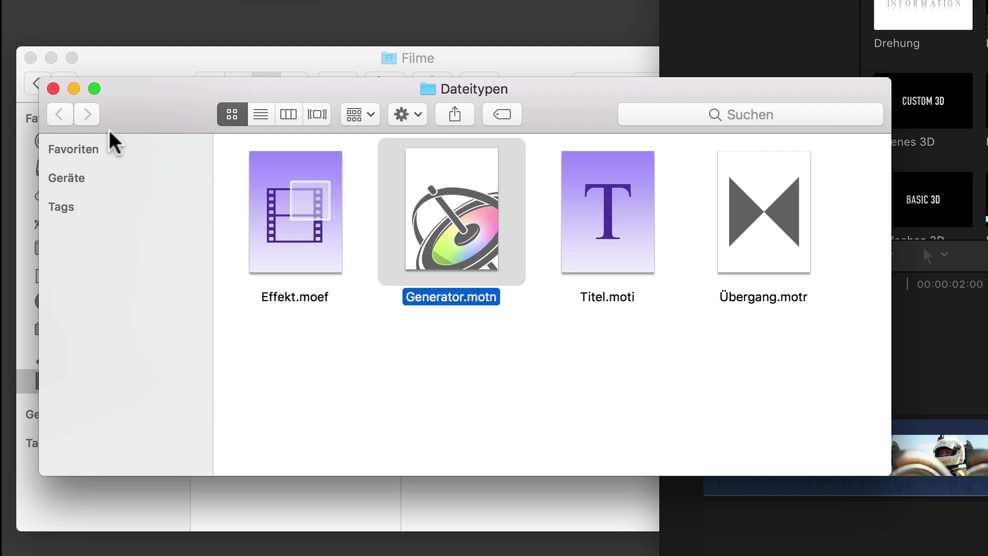
pyautogui.click(53, 89)
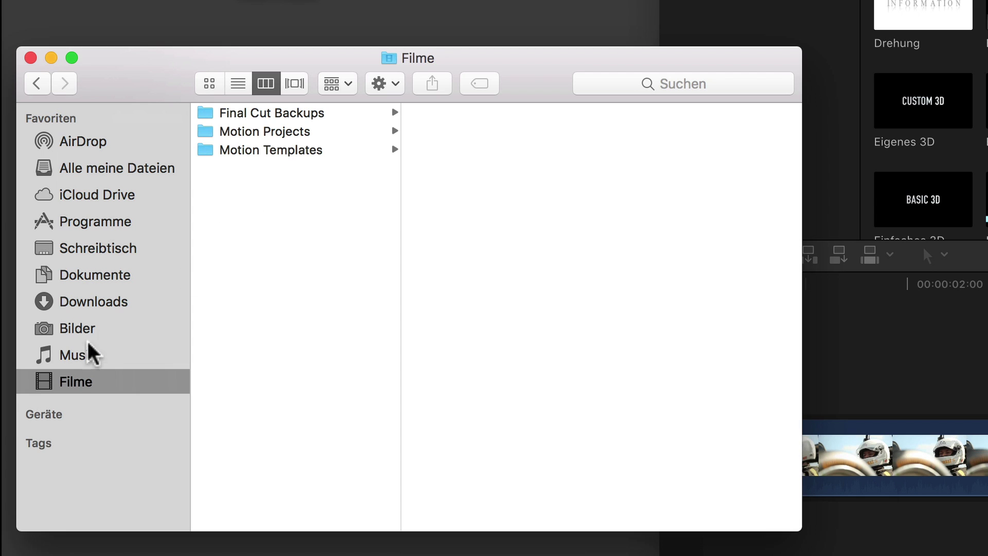
# - Open the Motion Templates folder inside Filme
pyautogui.click(269, 150)
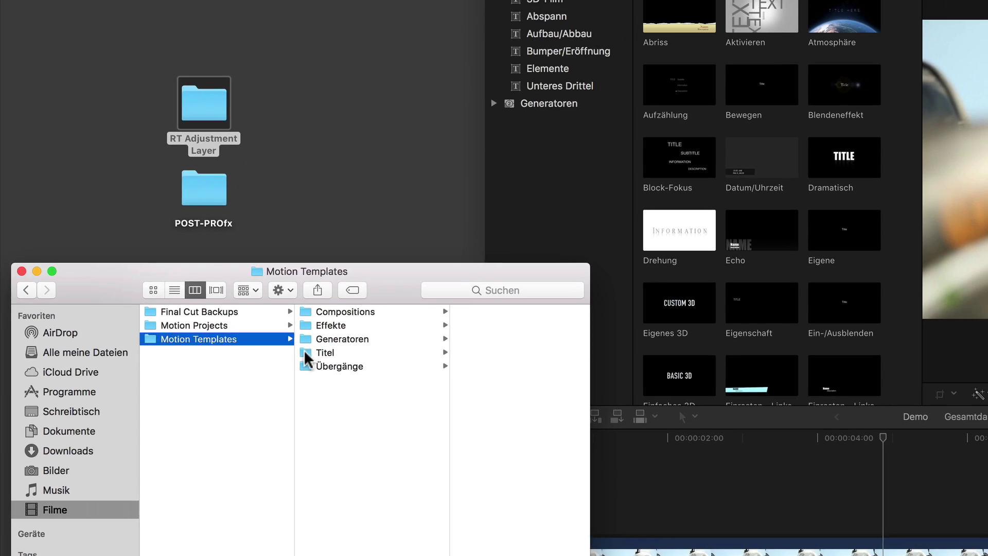
# - Move the POST-PROfx folder into Motion Templates/Titel and view its 3D Bauchbinde title in Final Cut Pro
pyautogui.click(395, 203)
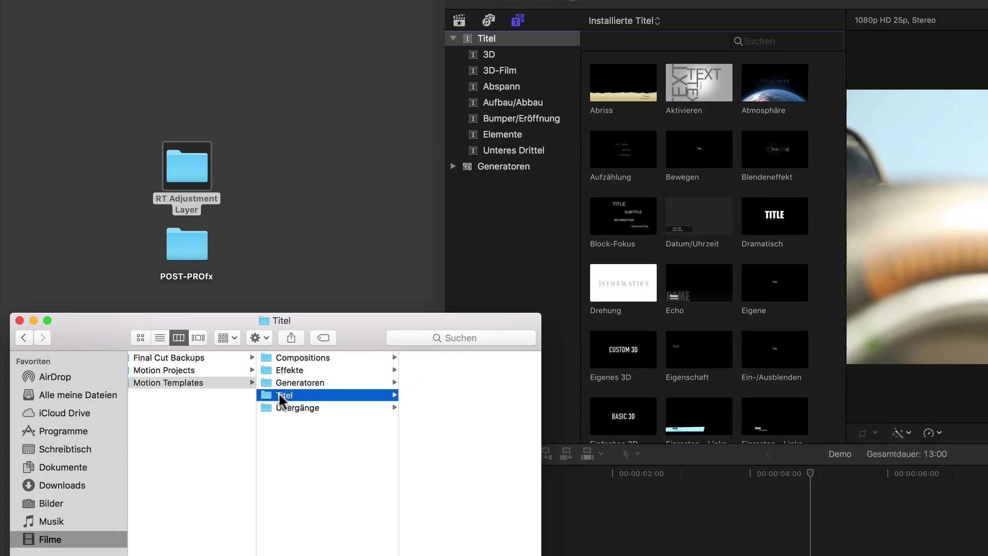
pyautogui.moveTo(181, 265); pyautogui.dragTo(438, 428)
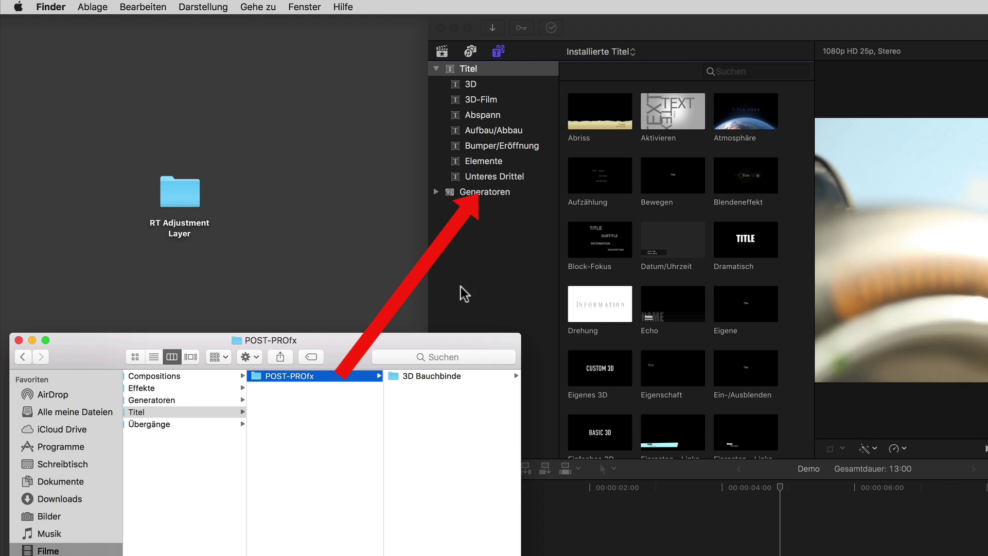
pyautogui.click(481, 284)
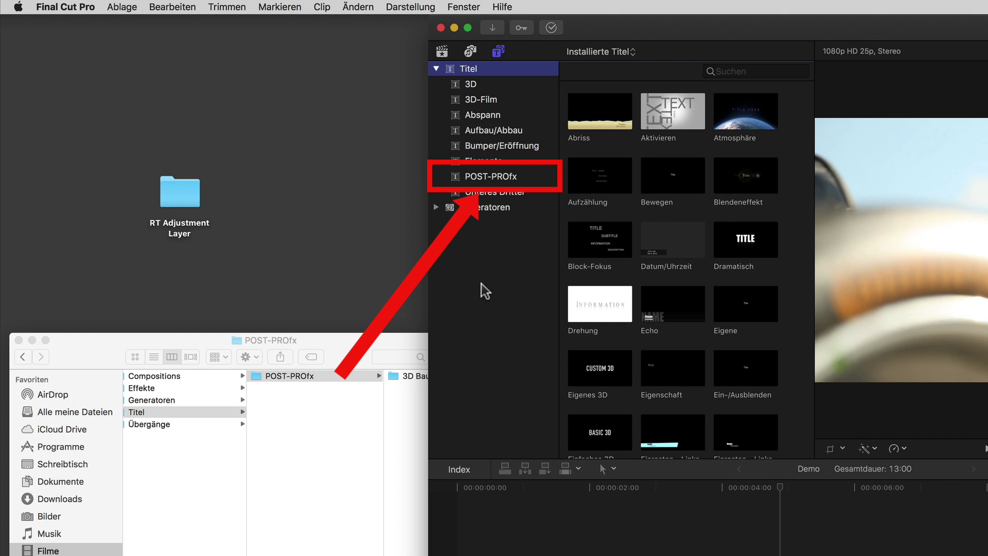
pyautogui.click(488, 178)
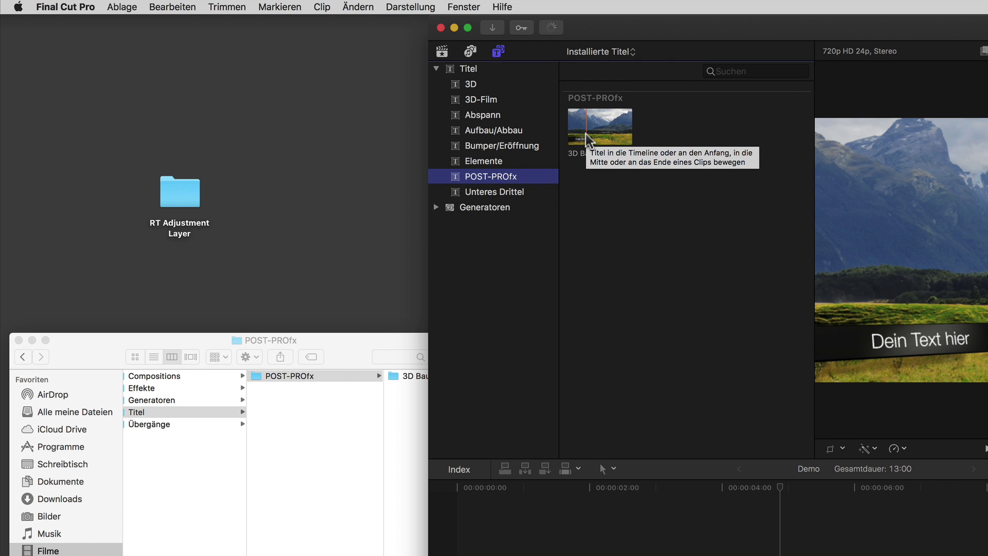
pyautogui.click(365, 352)
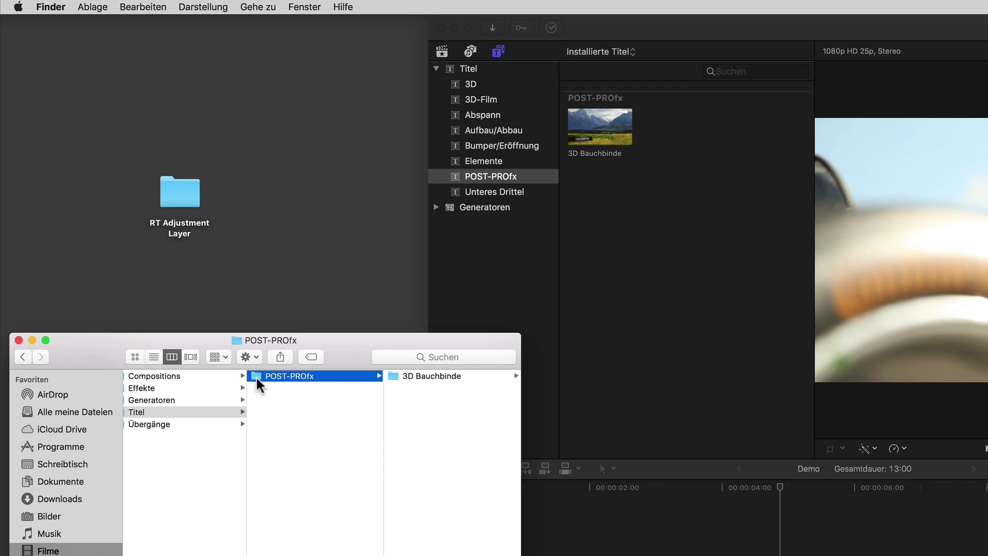
# - Inspect the RT Adjustment Layer desktop folder, then move it into the Titel folder
pyautogui.hscroll(-5, 258, 383)
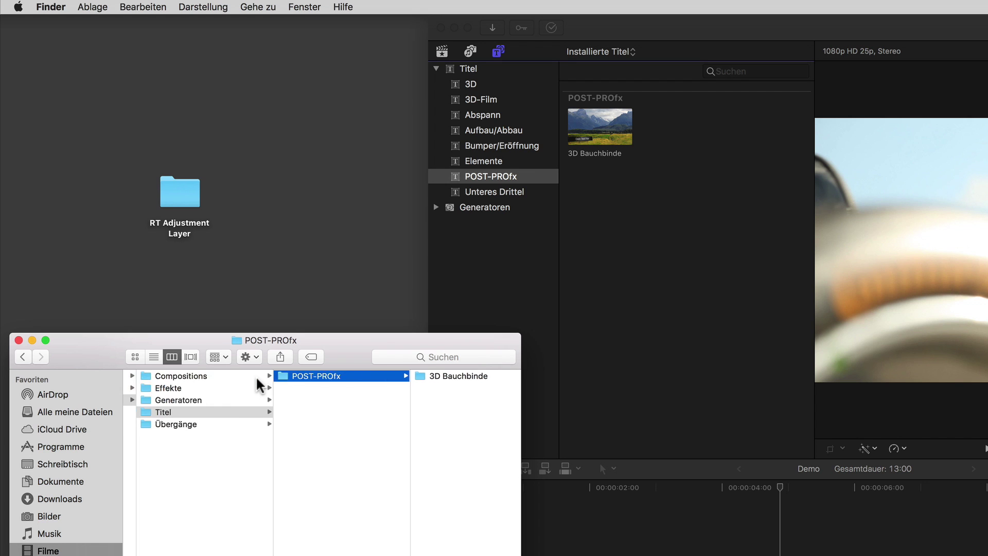
pyautogui.hscroll(-3, 257, 383)
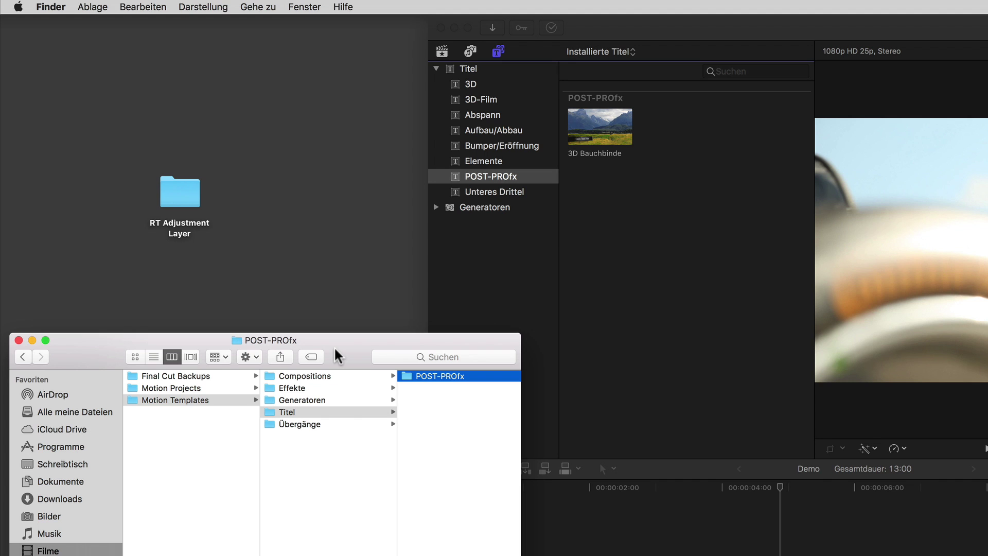
pyautogui.click(185, 201)
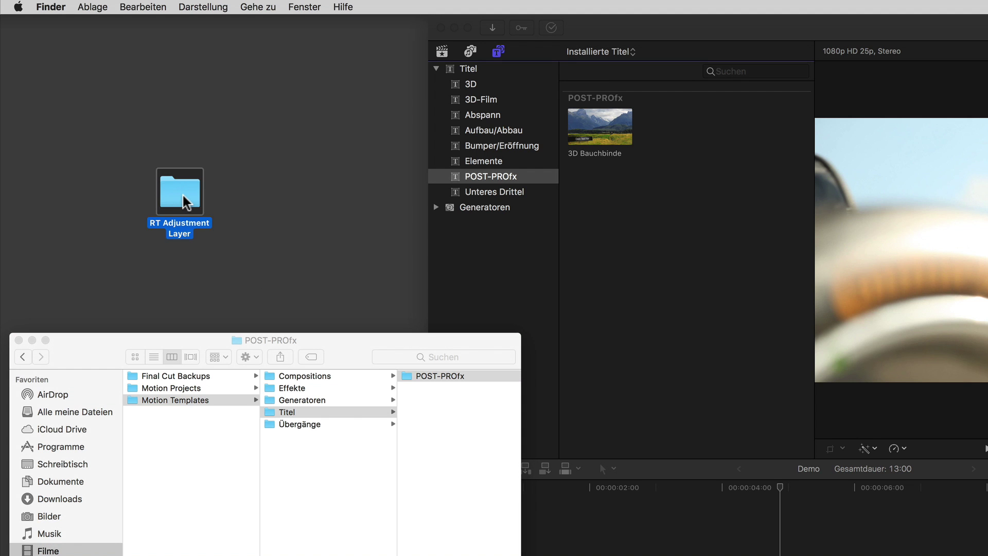
pyautogui.doubleClick(183, 196)
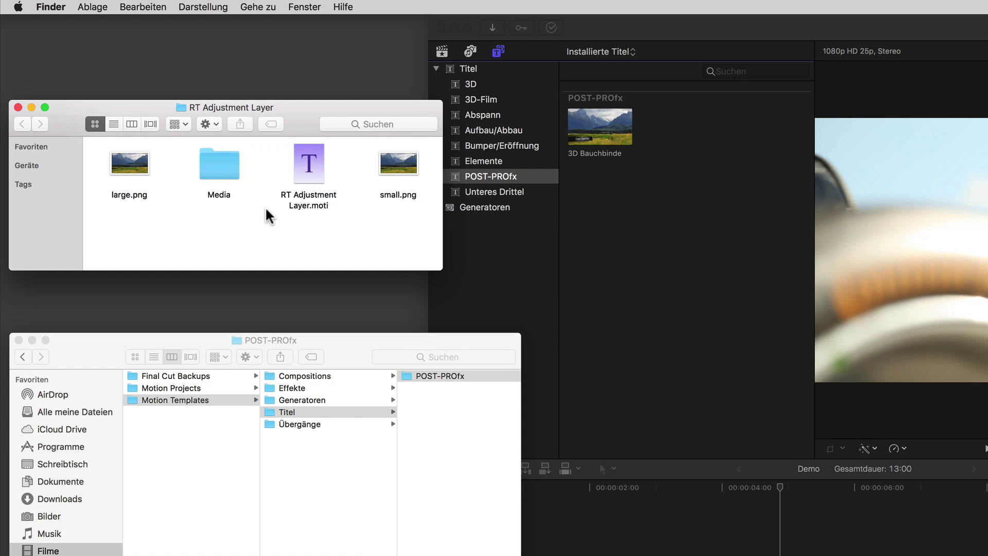
pyautogui.click(18, 107)
pyautogui.moveTo(183, 199)
pyautogui.mouseDown()
pyautogui.moveTo(425, 422)
pyautogui.moveTo(448, 419)
pyautogui.mouseUp()
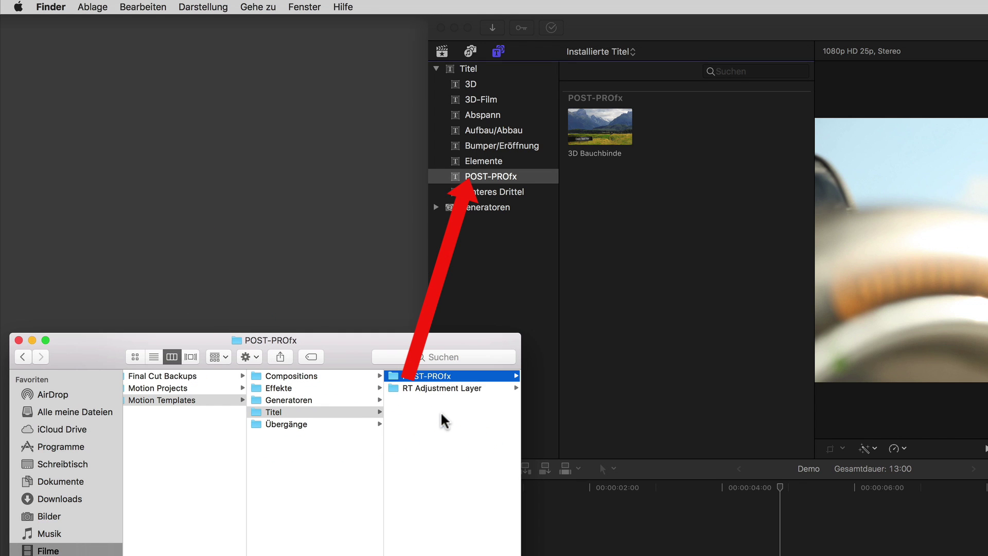
# - Select the RT Adjustment Layer title under Final Cut Pro's new Custom category
pyautogui.click(507, 292)
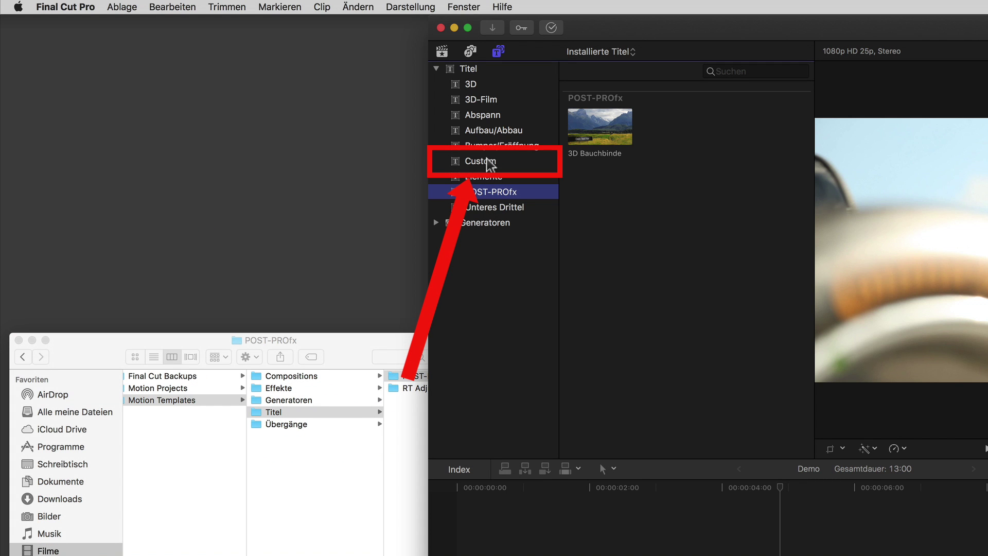
pyautogui.click(484, 162)
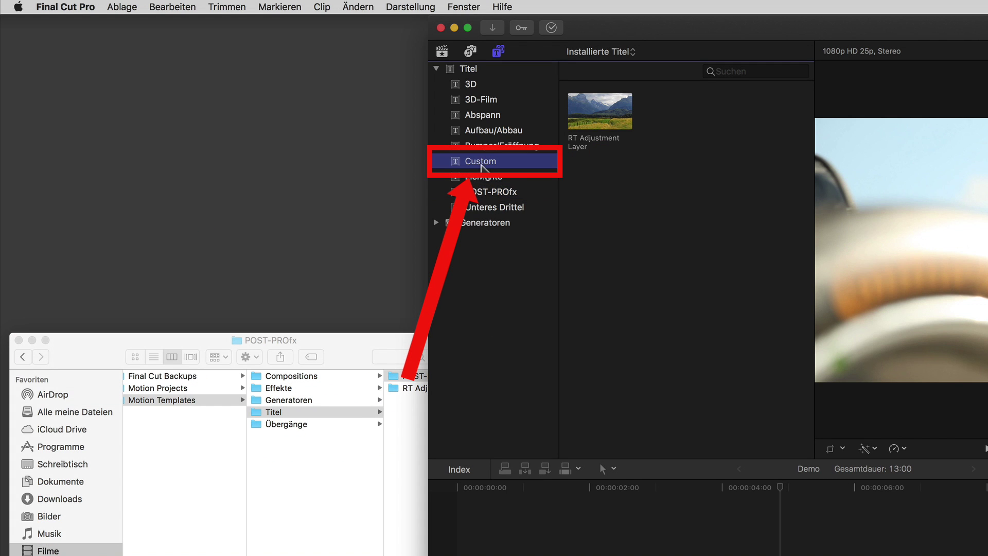
pyautogui.click(596, 121)
pyautogui.click(348, 427)
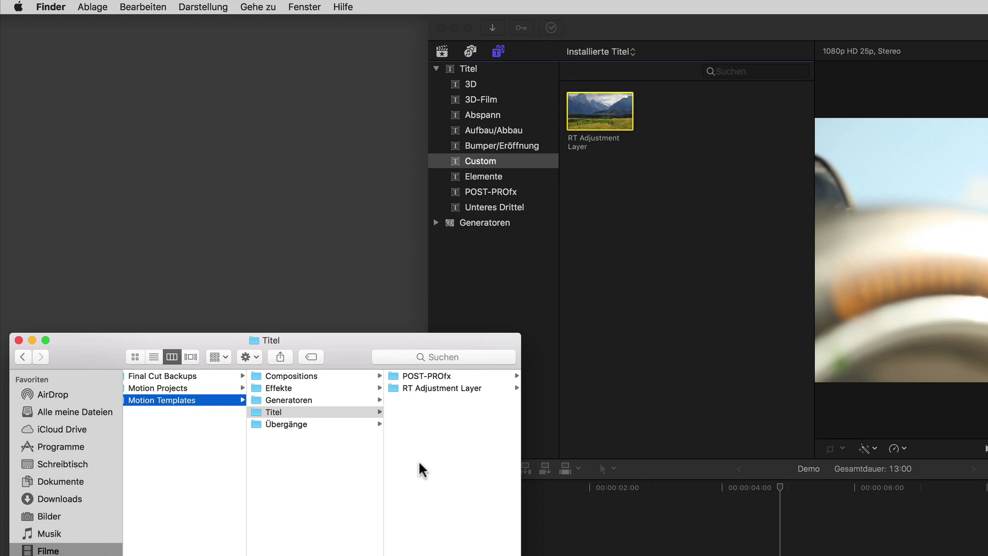
# - Create a new folder named 'Meine Tollen Titel' inside Titel
pyautogui.click(422, 470)
pyautogui.press('super+shift+n')
pyautogui.write('Meine Tollen Titel')
pyautogui.press('Return')
# - Move RT Adjustment Layer into Meine Tollen Titel and view that category in Final Cut Pro
pyautogui.moveTo(312, 401); pyautogui.dragTo(300, 381)
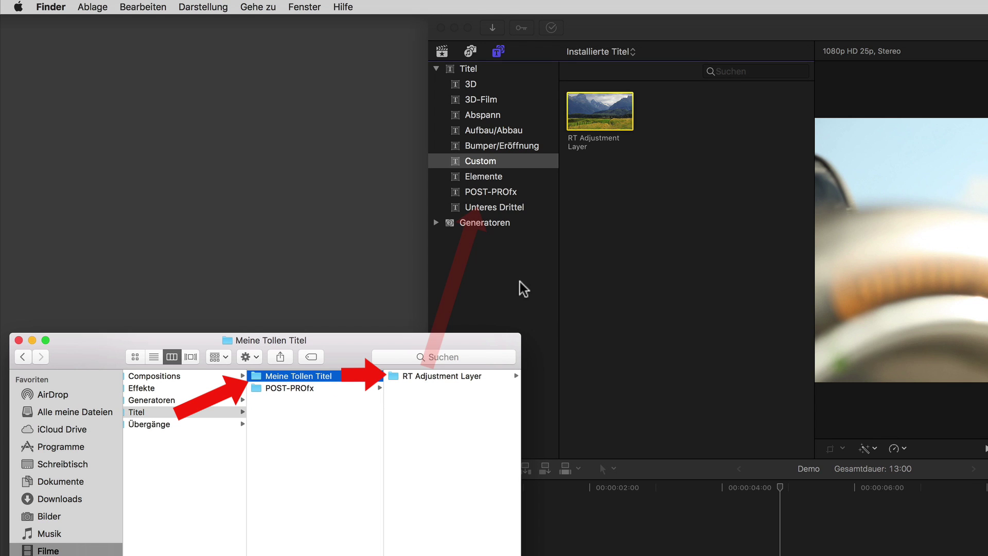
pyautogui.click(499, 273)
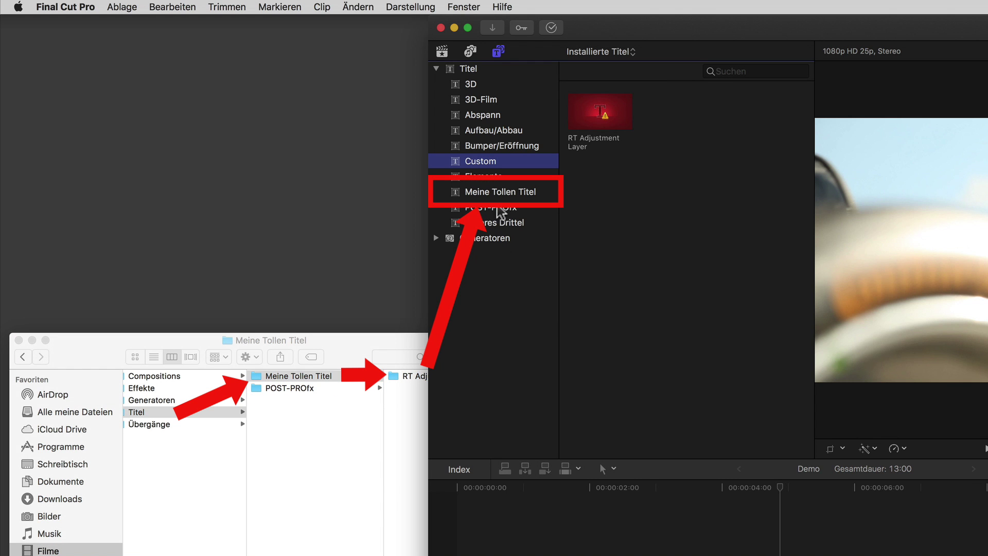
pyautogui.click(497, 196)
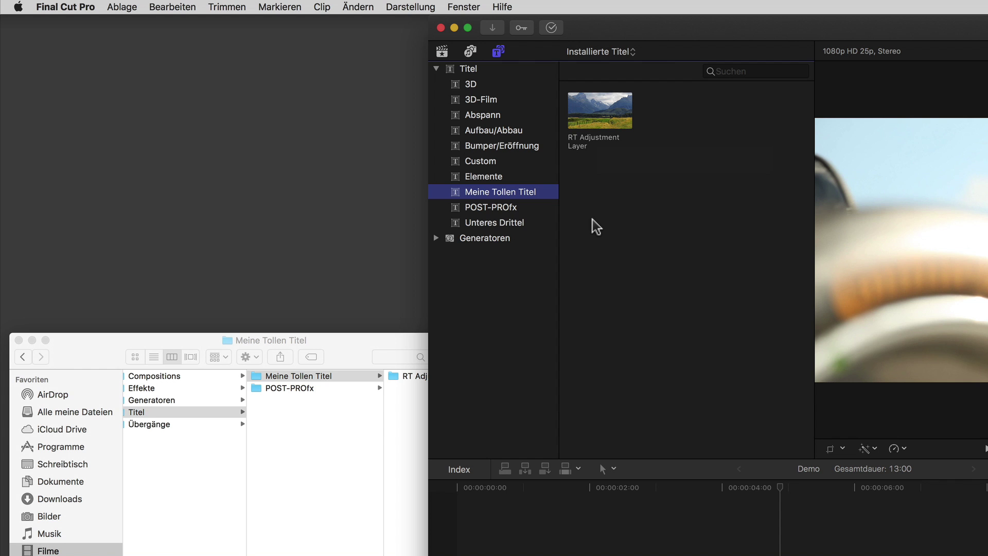
# - Browse the POST-PROfx titles, then scroll through the Bumper/Eröffnung themes like Nachrichten and Sport
pyautogui.click(489, 207)
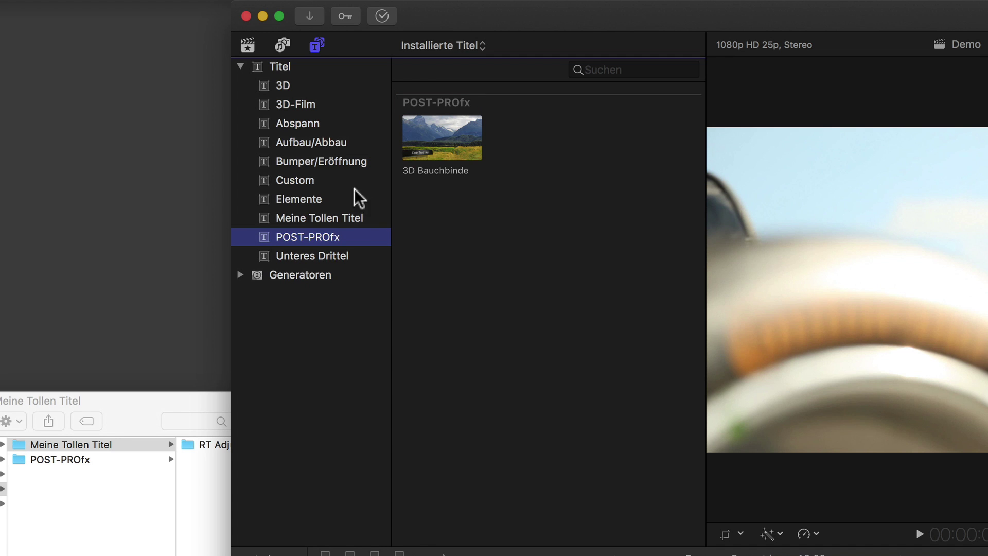
pyautogui.click(340, 161)
pyautogui.scroll(-10, 480, 323)
pyautogui.scroll(-5, 480, 323)
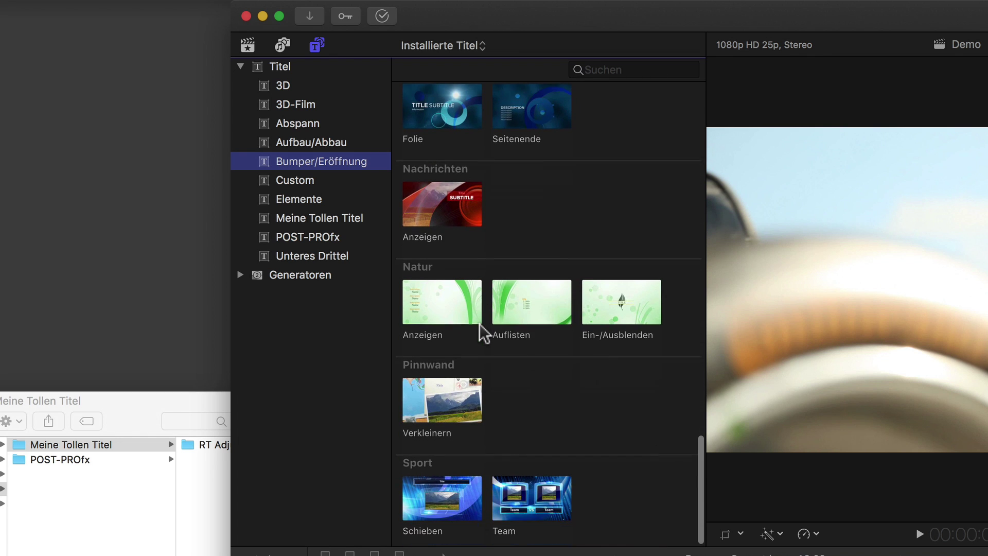